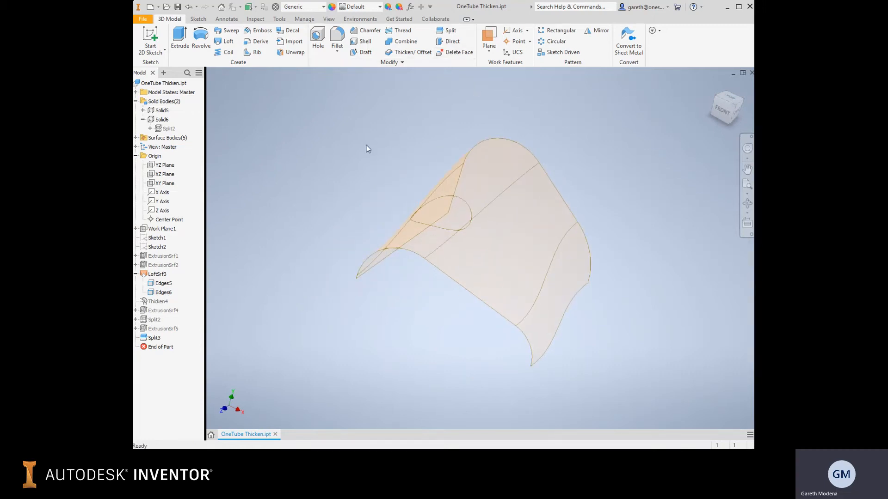
# Examine the lofted surface and the circular split region on it, highlighting the loft and split features.
pyautogui.keyDown('shift'); pyautogui.moveTo(362, 145); pyautogui.dragTo(444, 148, button='middle'); pyautogui.keyUp('shift')
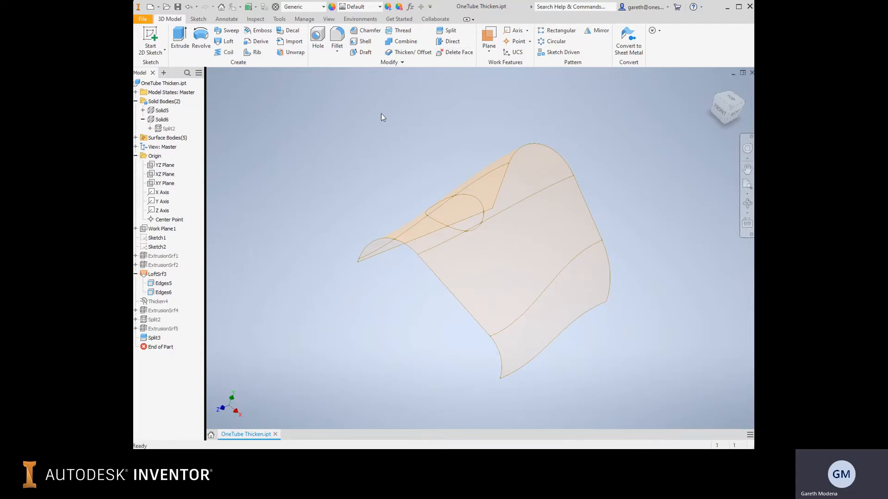
pyautogui.keyDown('shift'); pyautogui.moveTo(373, 133); pyautogui.dragTo(331, 133, button='middle'); pyautogui.keyUp('shift')
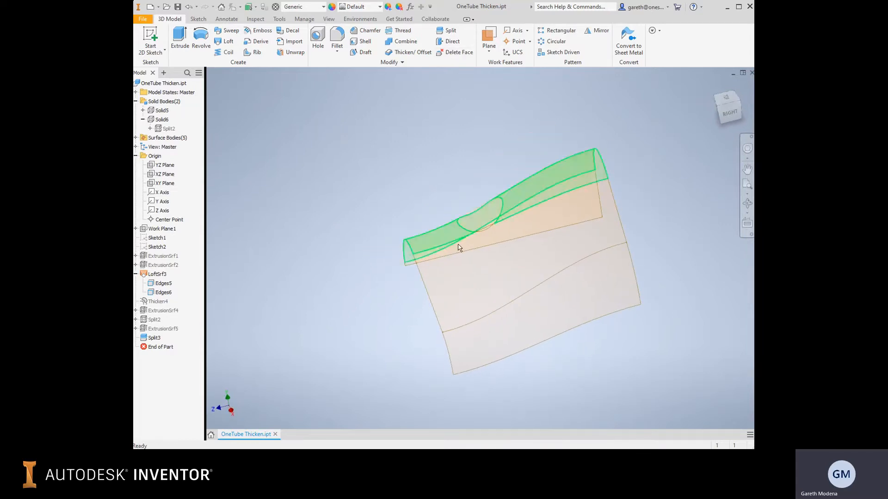
pyautogui.moveTo(449, 193)
pyautogui.keyDown('shift'); pyautogui.mouseDown(button='middle')
pyautogui.moveTo(485, 206)
pyautogui.moveTo(428, 192)
pyautogui.moveTo(458, 188)
pyautogui.moveTo(434, 204)
pyautogui.mouseUp(button='middle'); pyautogui.keyUp('shift')
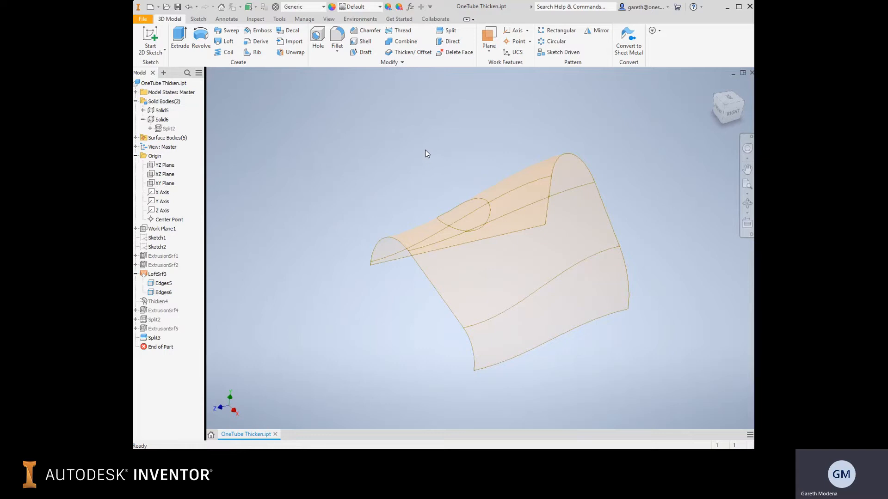
pyautogui.click(158, 275)
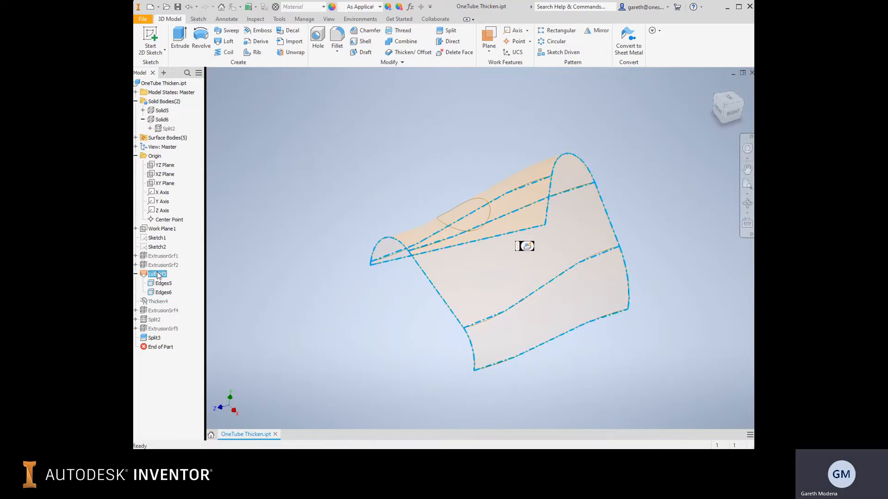
pyautogui.keyDown('shift'); pyautogui.moveTo(329, 198); pyautogui.dragTo(338, 220, button='middle'); pyautogui.keyUp('shift')
pyautogui.click(149, 340)
pyautogui.click(342, 192)
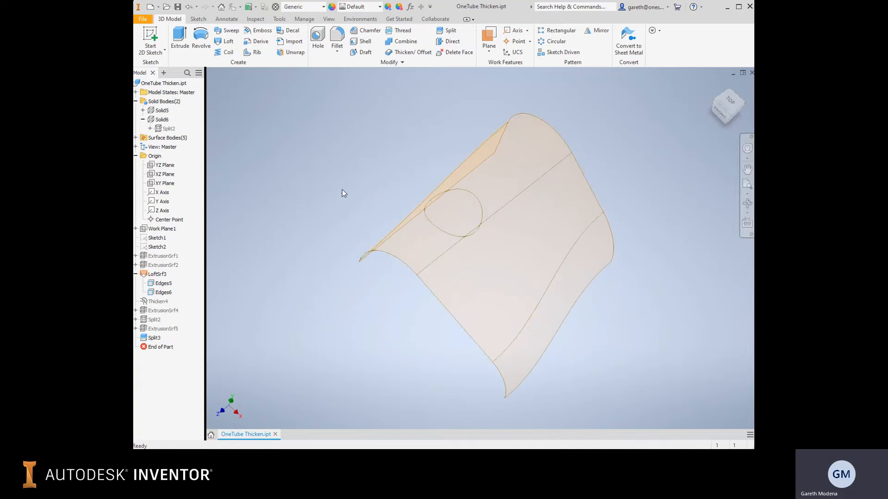
# Delete the two split faces inside the circular outline on the lofted surface, without healing the remaining faces.
pyautogui.click(462, 53)
pyautogui.click(466, 211)
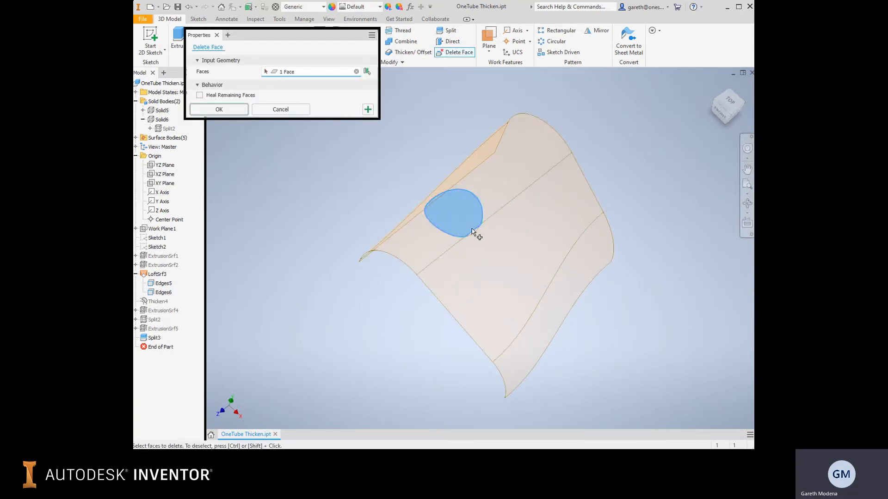
pyautogui.click(476, 232)
pyautogui.keyDown('ctrl'); pyautogui.click(490, 252); pyautogui.keyUp('ctrl')
pyautogui.click(476, 233)
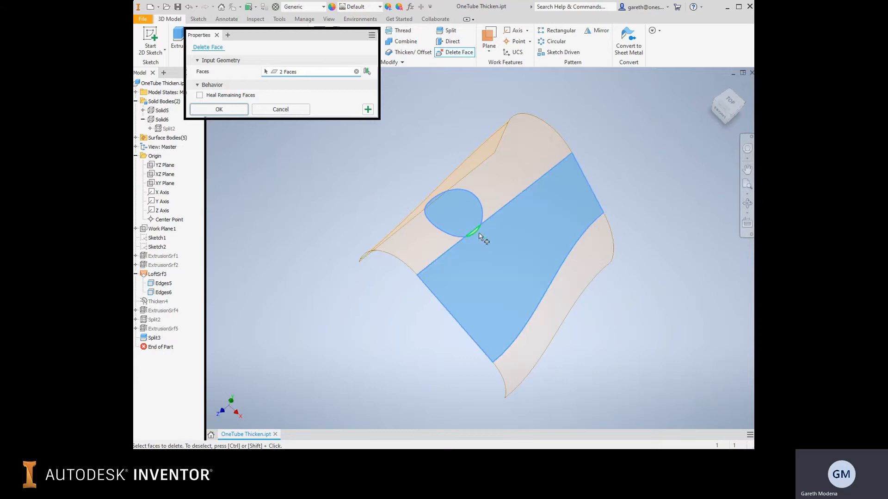
pyautogui.keyDown('ctrl'); pyautogui.click(487, 250); pyautogui.keyUp('ctrl')
pyautogui.scroll(8, 464, 228)
pyautogui.click(590, 359)
pyautogui.scroll(-8, 572, 297)
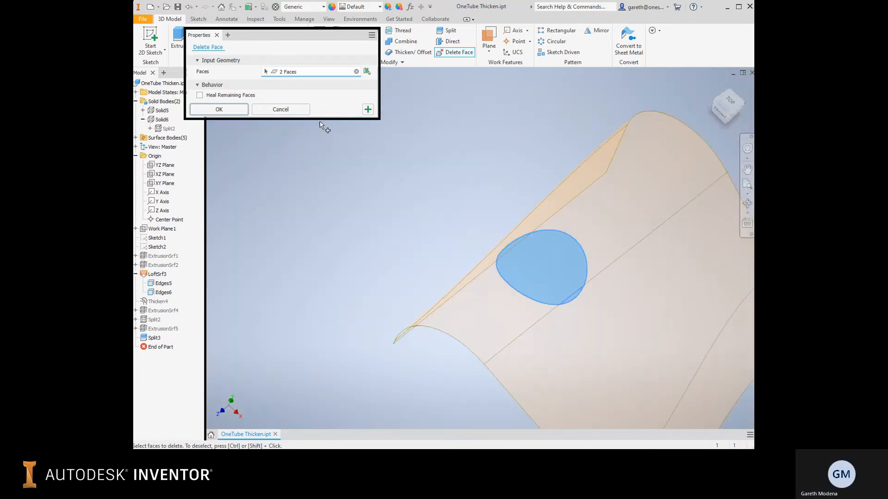
pyautogui.click(219, 110)
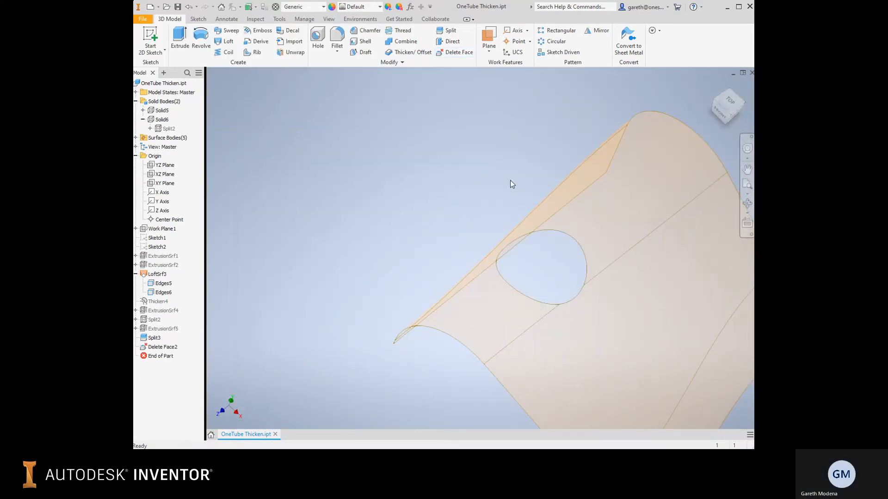
# Thicken all four faces of the lofted surface by 1.5 mm as a new solid.
pyautogui.keyDown('shift'); pyautogui.moveTo(504, 214); pyautogui.dragTo(496, 185, button='middle'); pyautogui.keyUp('shift')
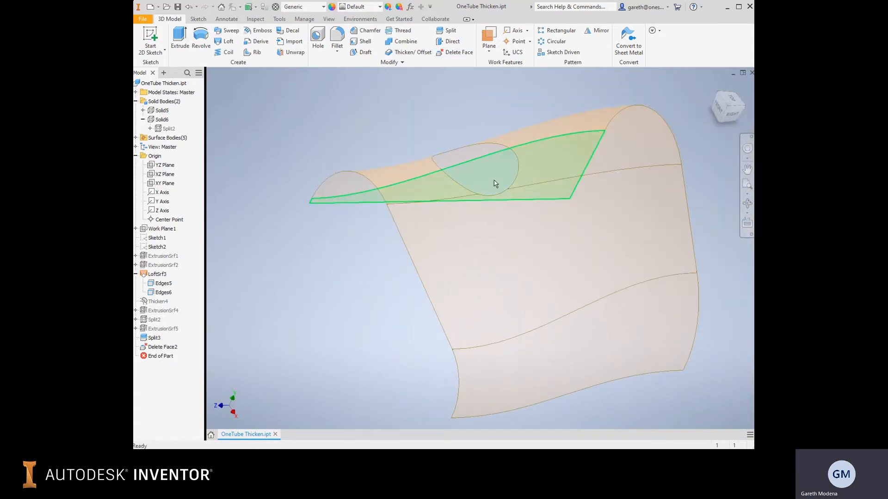
pyautogui.click(404, 53)
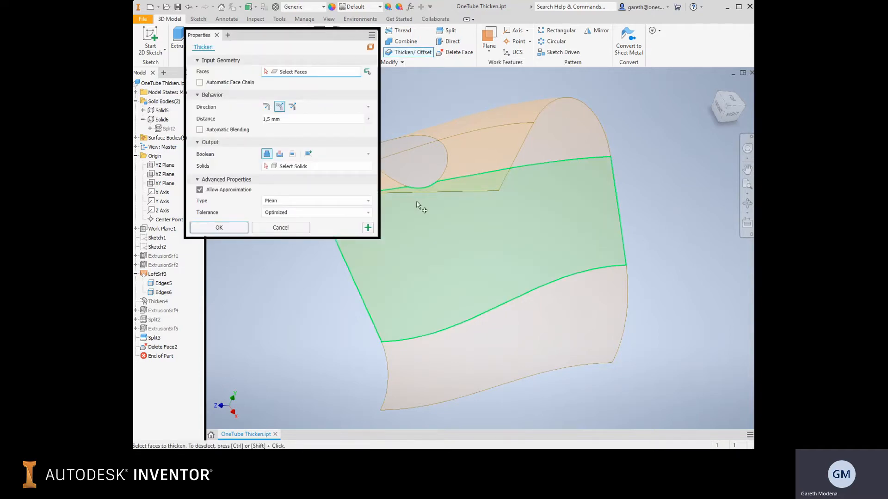
pyautogui.click(464, 198)
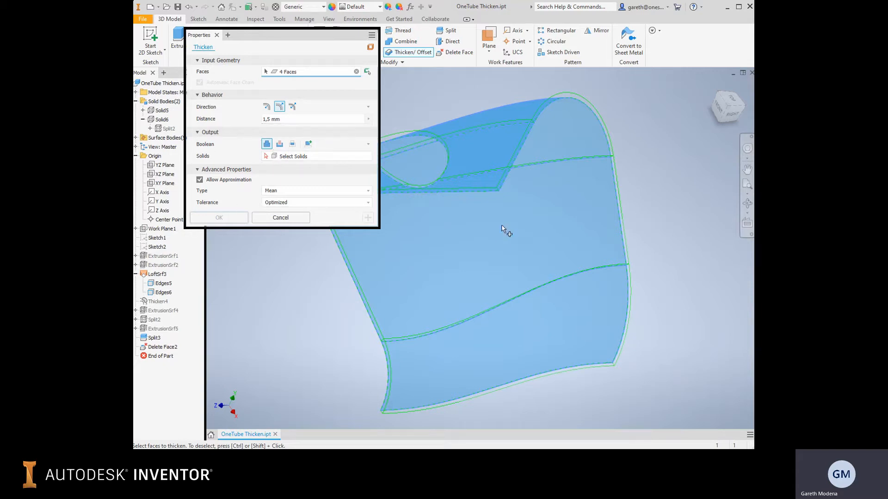
pyautogui.moveTo(502, 226); pyautogui.dragTo(556, 223, button='middle')
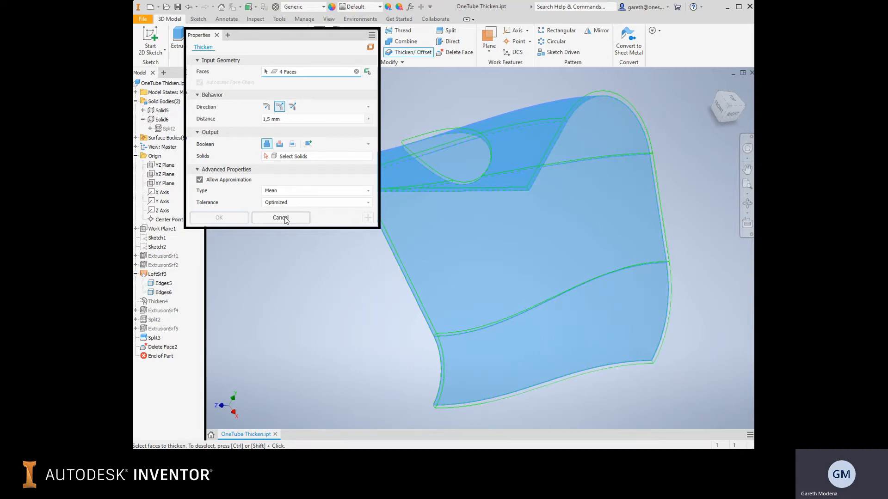
pyautogui.click(308, 144)
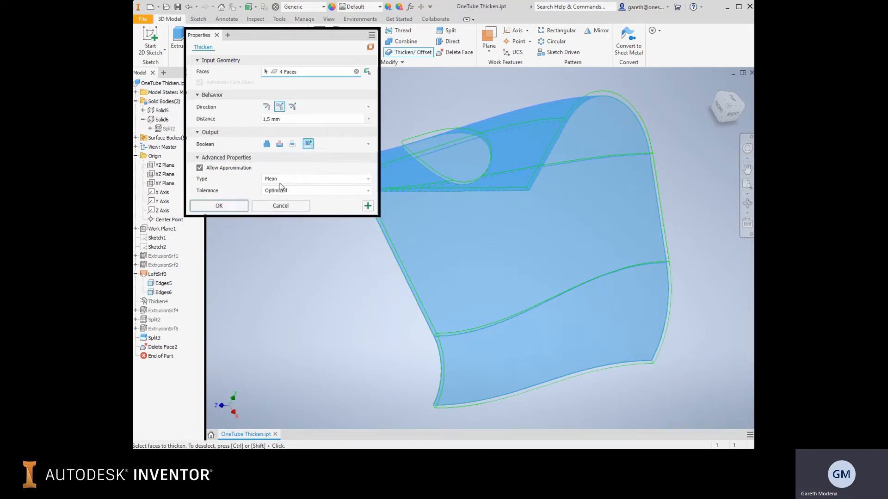
pyautogui.click(224, 207)
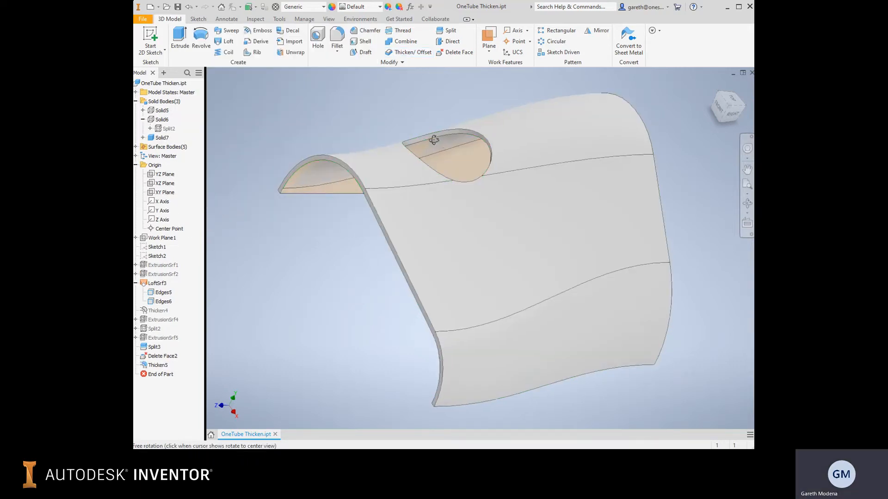
# Show the thickened part from the right side in the Shaded with Hidden Edges visual style.
pyautogui.keyDown('shift'); pyautogui.moveTo(431, 139); pyautogui.dragTo(375, 133, button='middle'); pyautogui.keyUp('shift')
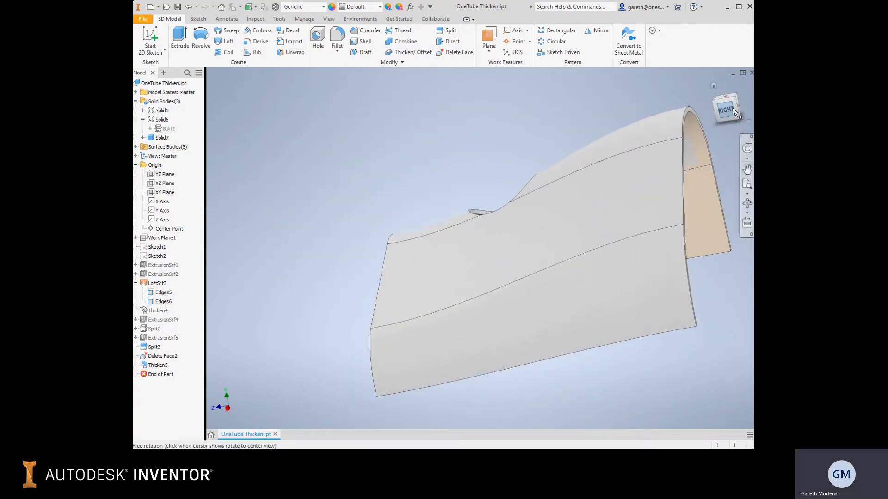
pyautogui.click(734, 110)
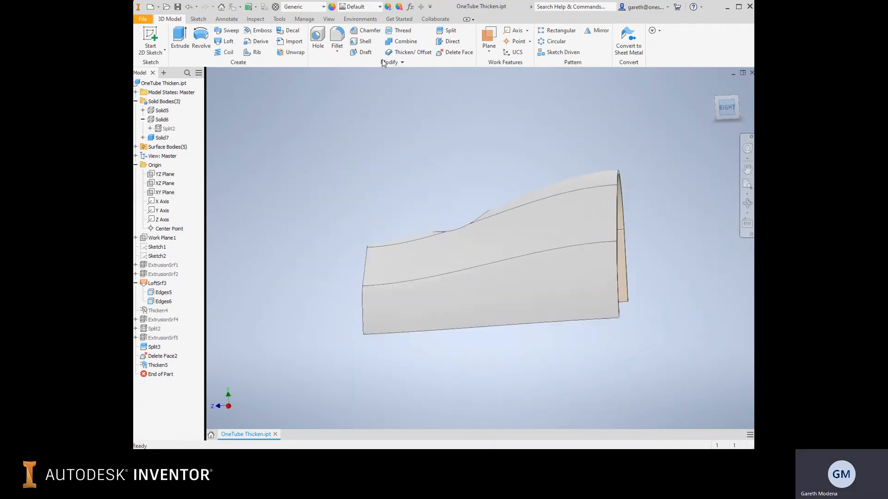
pyautogui.click(327, 19)
pyautogui.click(358, 31)
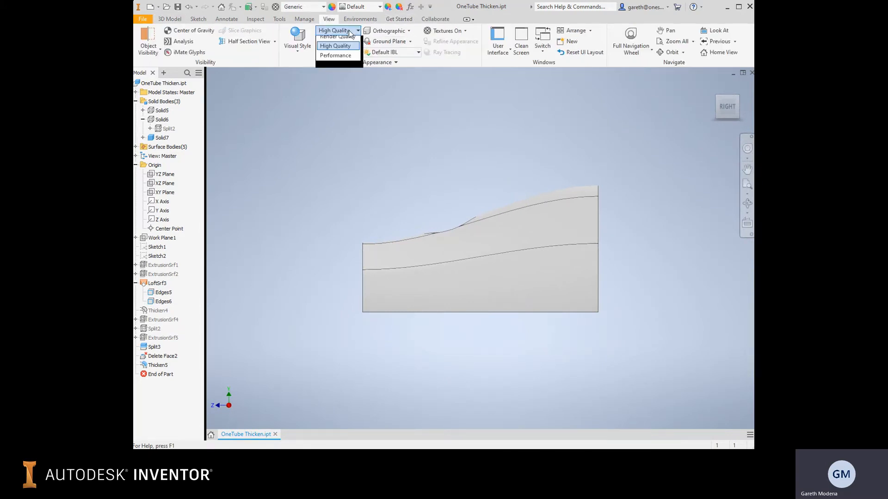
pyautogui.click(336, 37)
pyautogui.click(309, 45)
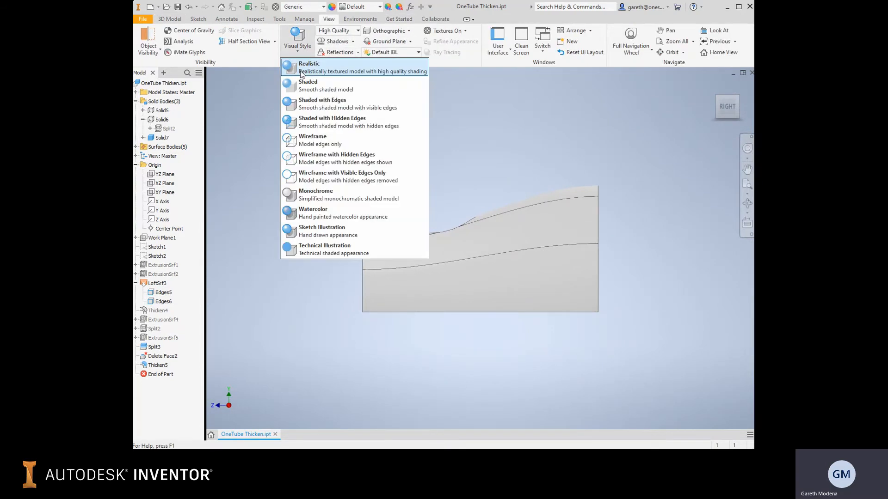
pyautogui.click(314, 124)
# Examine in the right side view how the hole's wall runs through the thickened material at both ends.
pyautogui.scroll(-5, 418, 202)
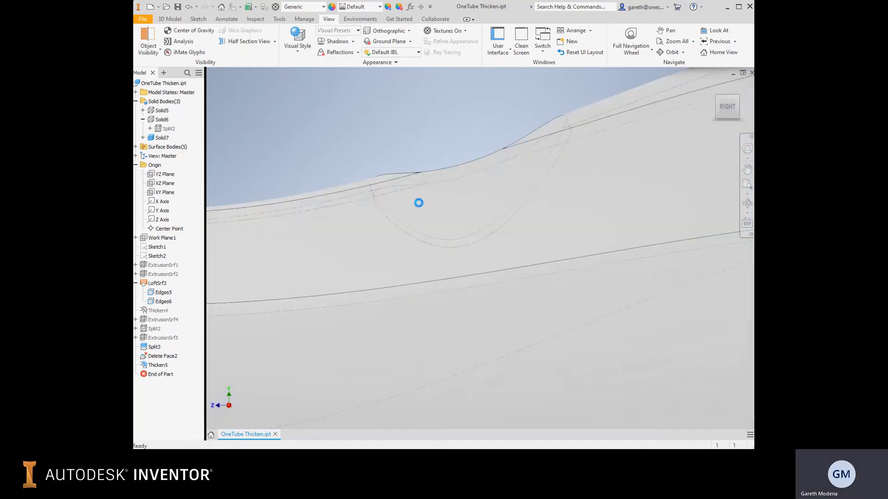
pyautogui.scroll(-5, 547, 126)
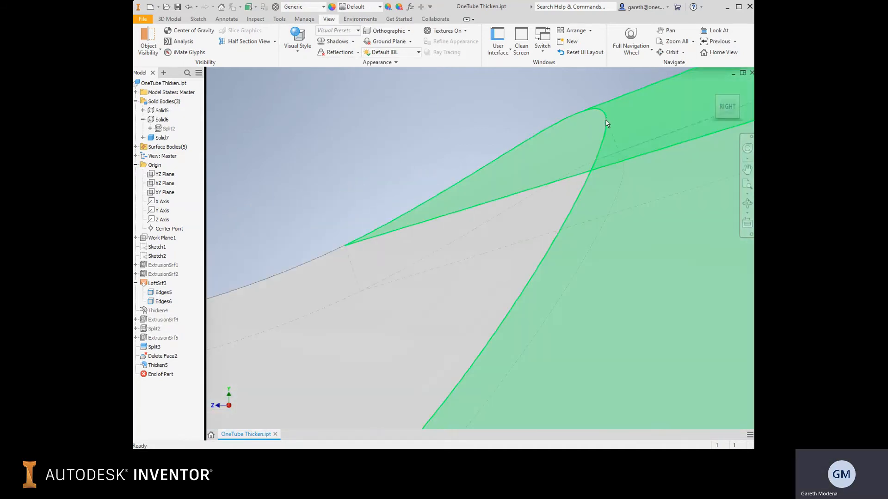
pyautogui.scroll(-4, 596, 194)
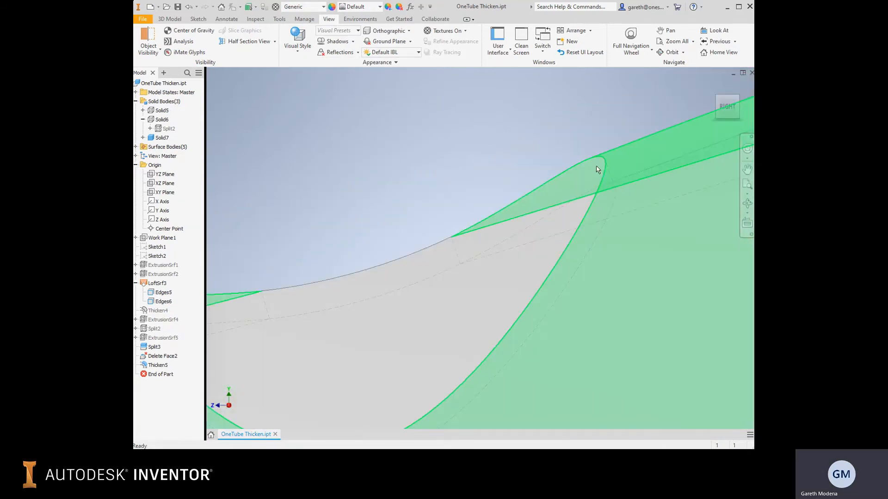
pyautogui.moveTo(570, 197); pyautogui.dragTo(602, 151, button='middle')
pyautogui.moveTo(416, 218); pyautogui.dragTo(532, 199, button='middle')
pyautogui.scroll(4, 453, 194)
pyautogui.moveTo(453, 194); pyautogui.dragTo(471, 201, button='middle')
pyautogui.scroll(-3, 417, 189)
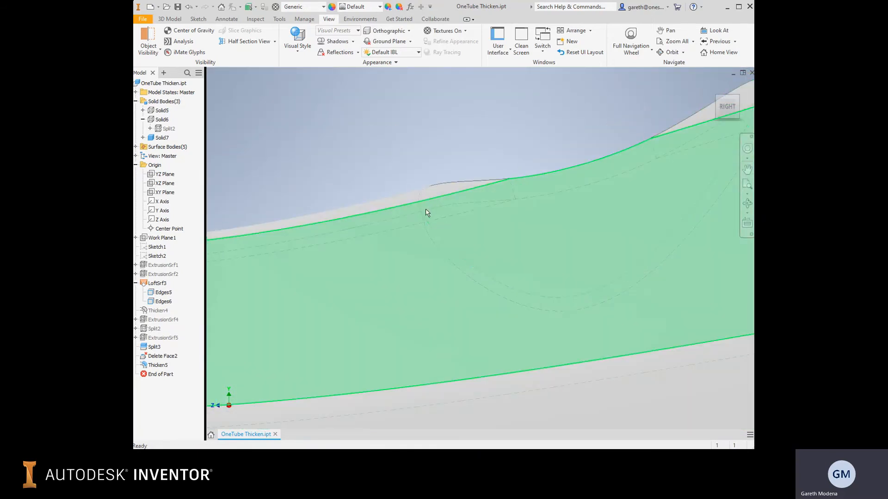
pyautogui.scroll(4, 497, 203)
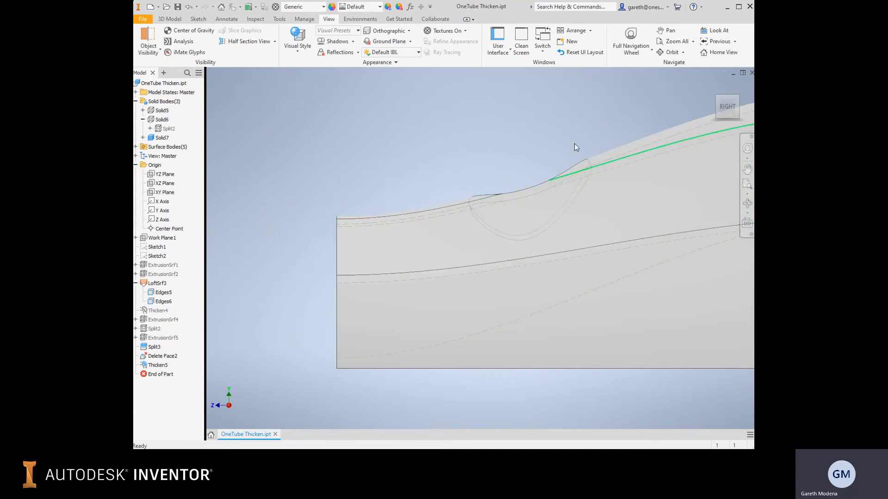
pyautogui.scroll(-3, 598, 162)
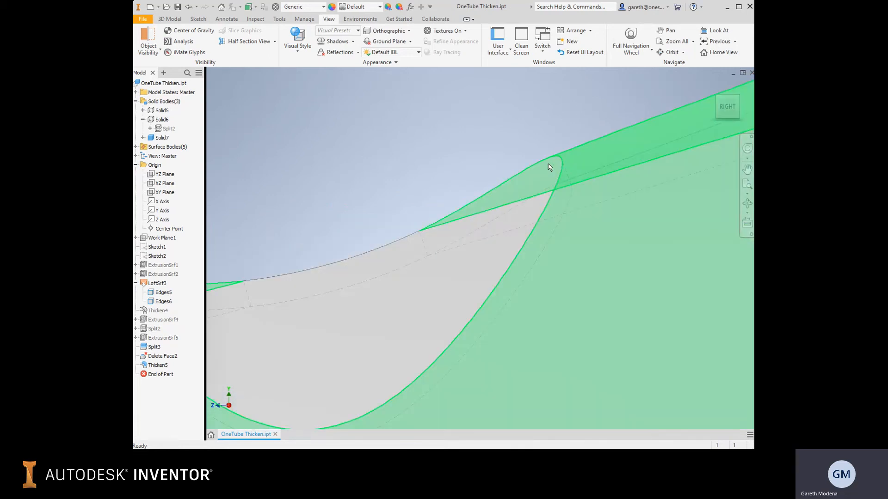
pyautogui.scroll(2, 560, 139)
pyautogui.scroll(-3, 547, 159)
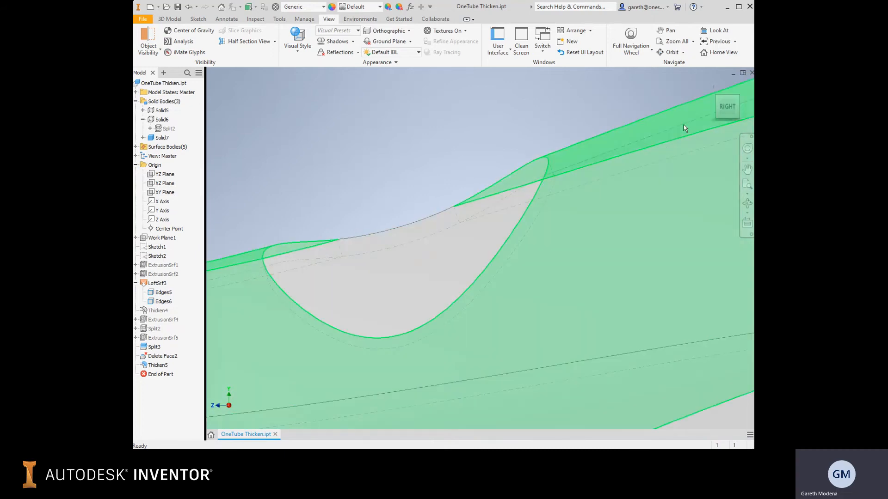
# Inspect the hole's edge walls from the front view and from angled views of the thickened part.
pyautogui.click(710, 107)
pyautogui.scroll(-5, 543, 159)
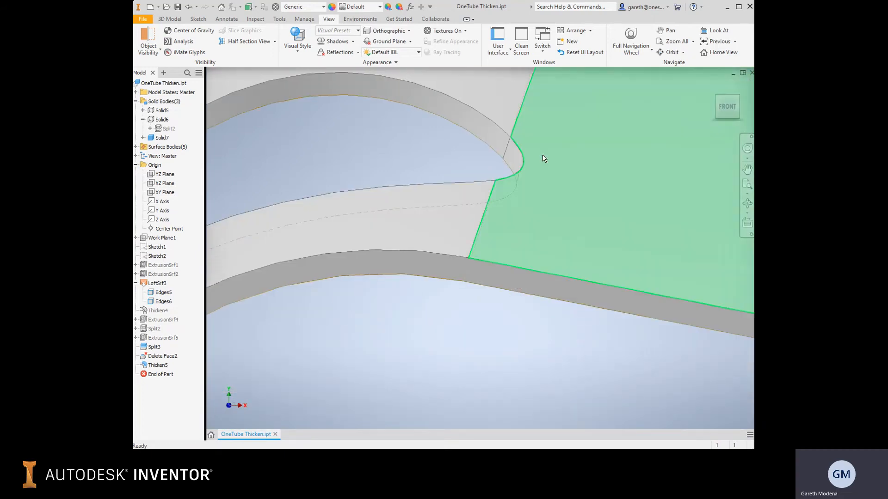
pyautogui.scroll(5, 515, 177)
pyautogui.scroll(-5, 415, 206)
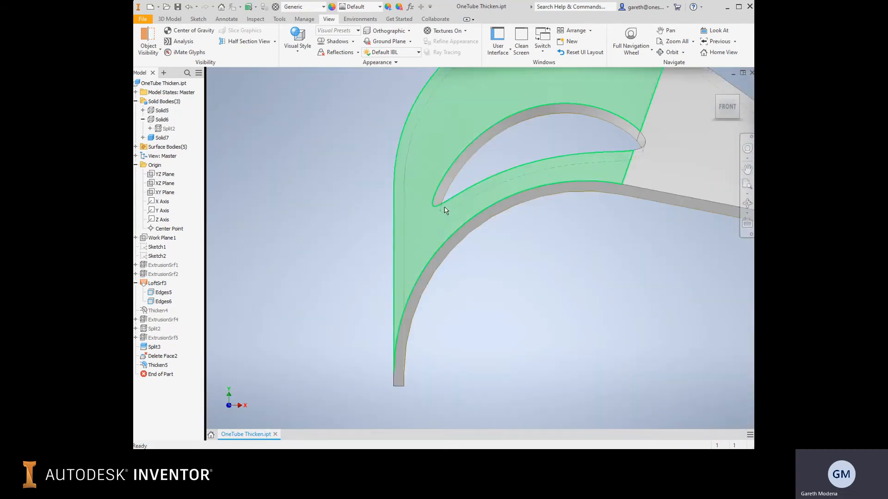
pyautogui.scroll(-3, 414, 206)
pyautogui.scroll(5, 552, 297)
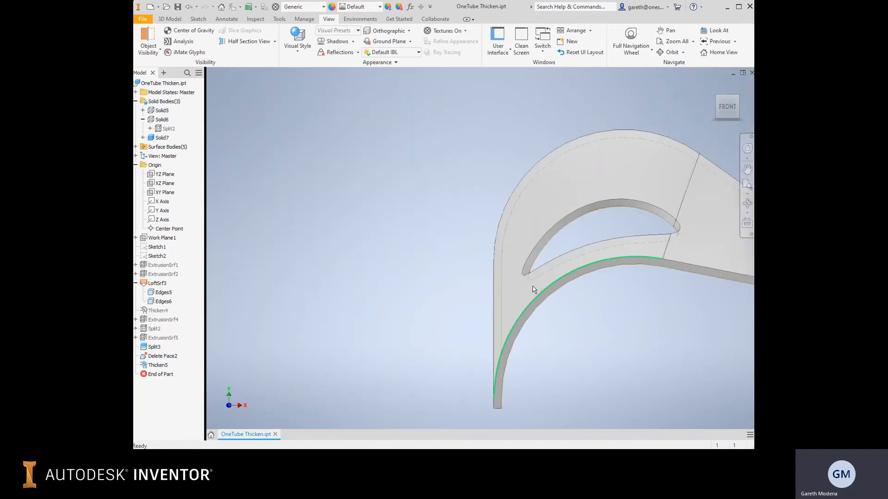
pyautogui.scroll(-4, 481, 322)
pyautogui.scroll(5, 544, 283)
pyautogui.keyDown('shift'); pyautogui.moveTo(564, 242); pyautogui.dragTo(511, 168, button='middle'); pyautogui.keyUp('shift')
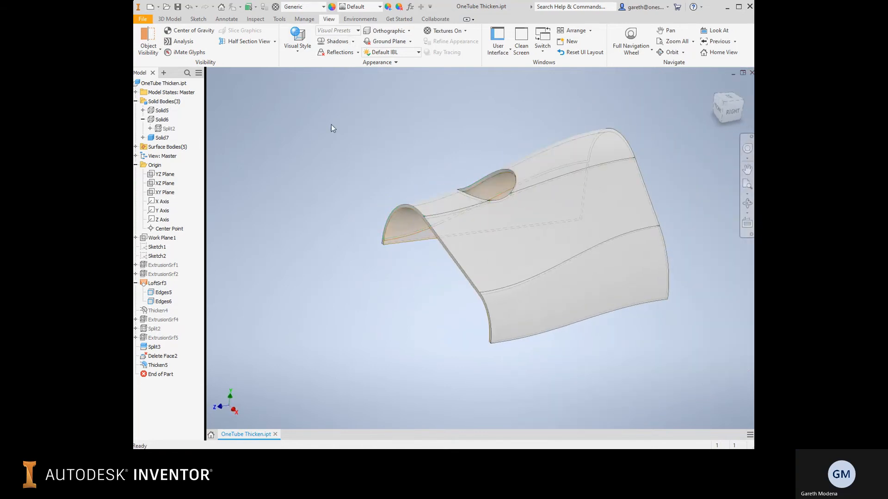
pyautogui.moveTo(354, 138); pyautogui.dragTo(417, 140, button='middle')
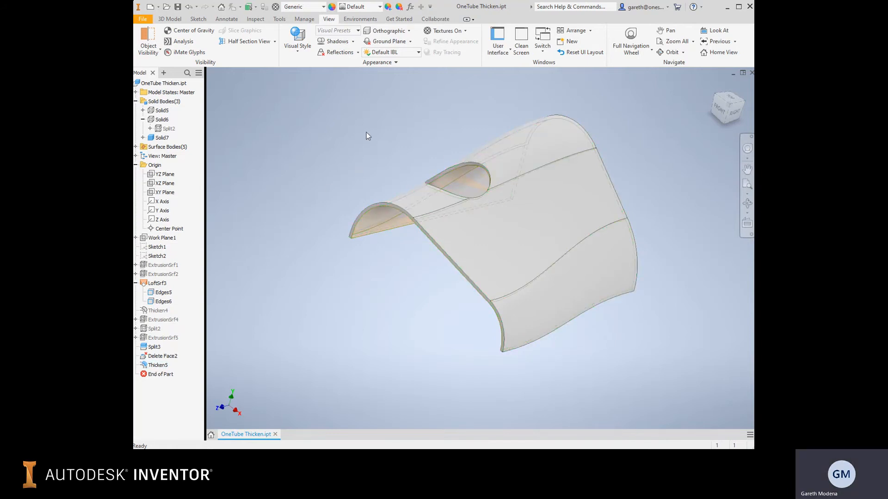
pyautogui.keyDown('shift'); pyautogui.moveTo(382, 145); pyautogui.dragTo(375, 166, button='middle'); pyautogui.keyUp('shift')
pyautogui.moveTo(357, 131); pyautogui.dragTo(353, 173, button='middle')
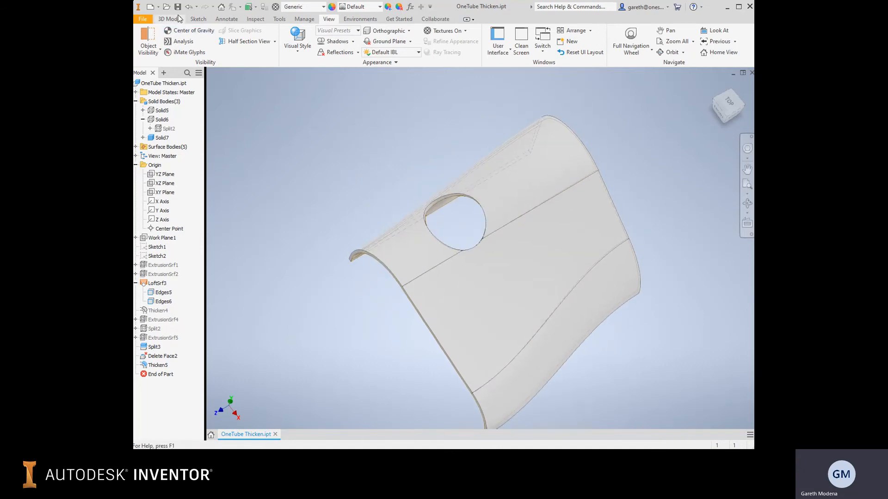
# Create a new part from the Standard (mm).ipt template and start a sketch on the horizontal XZ plane.
pyautogui.click(150, 7)
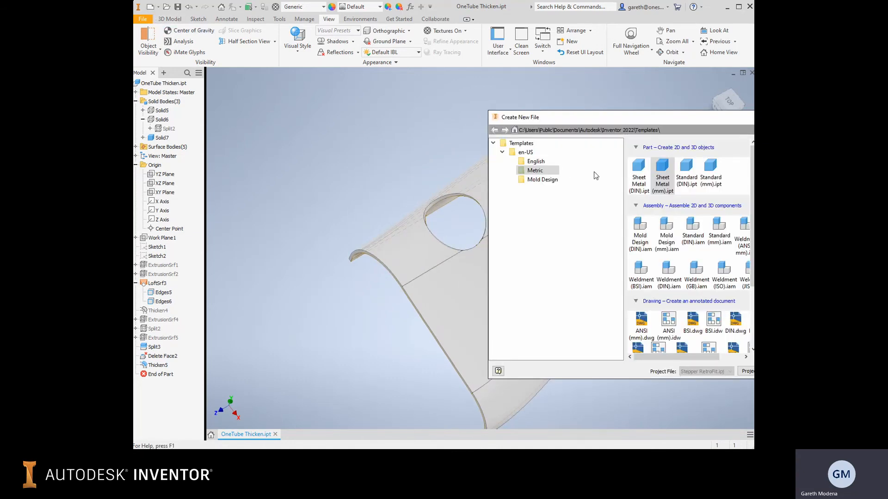
pyautogui.doubleClick(703, 173)
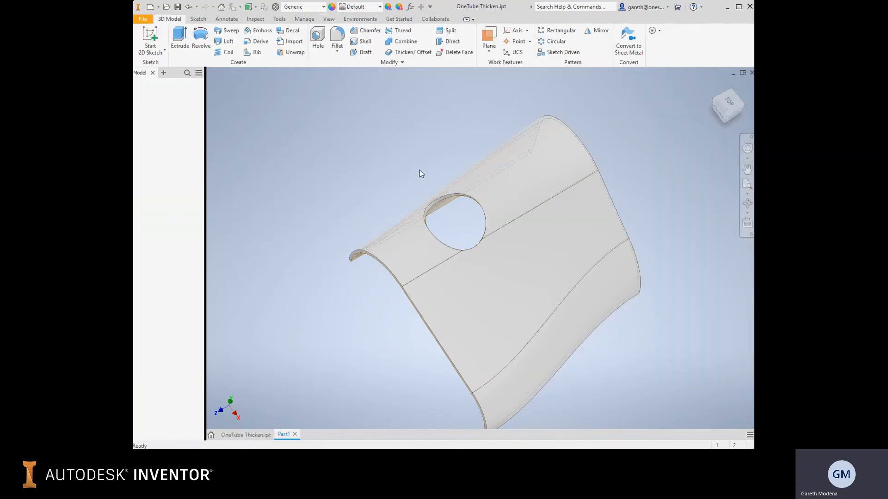
pyautogui.click(155, 46)
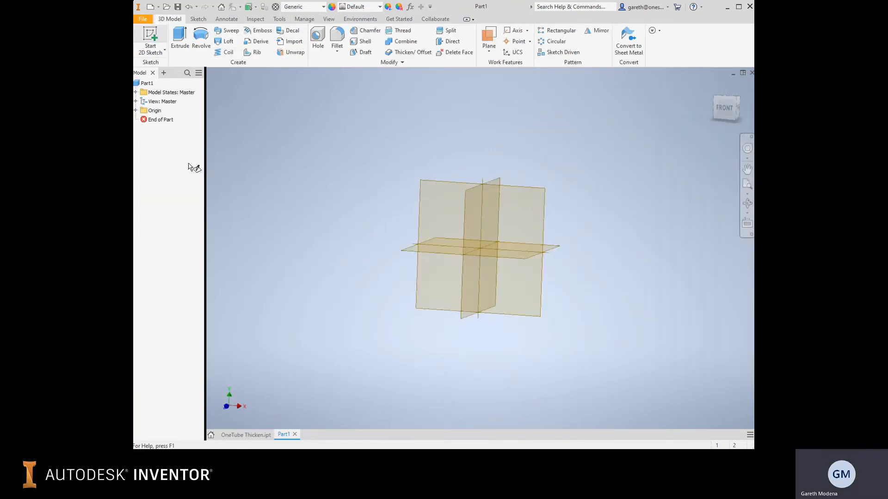
pyautogui.click(411, 255)
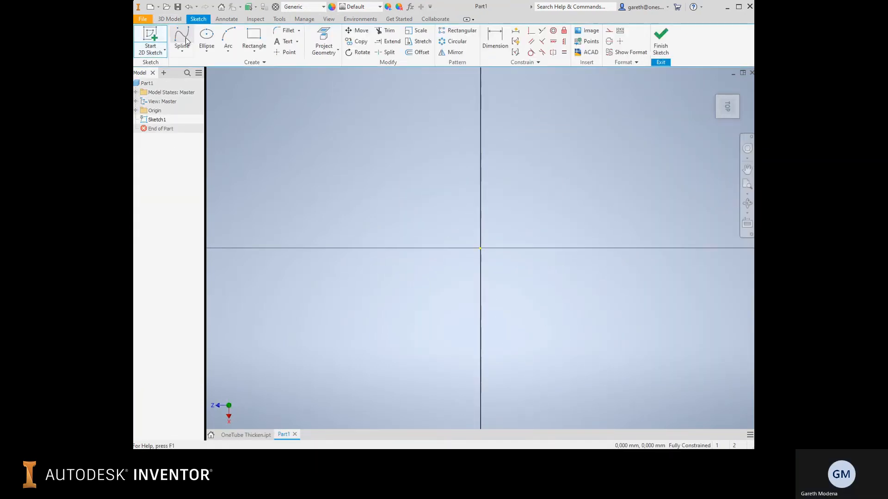
# Sketch a 20 mm by 20 mm square with one corner at the origin.
pyautogui.click(254, 40)
pyautogui.click(479, 249)
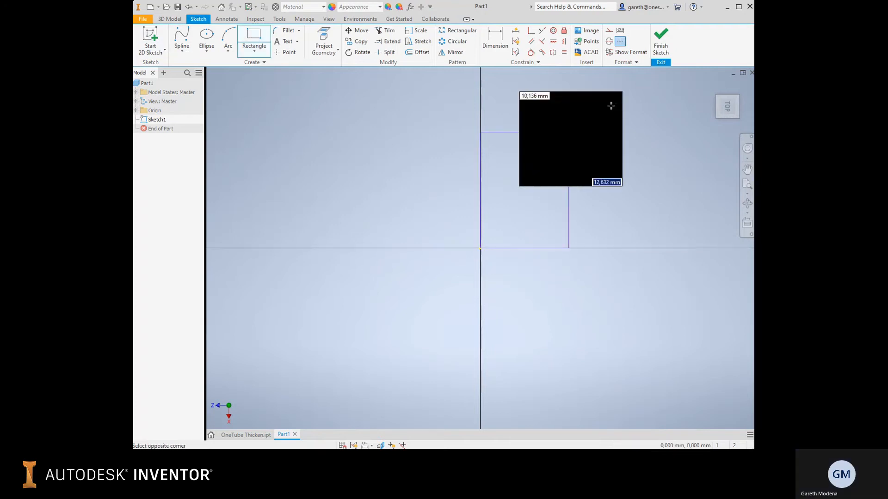
pyautogui.write('200')
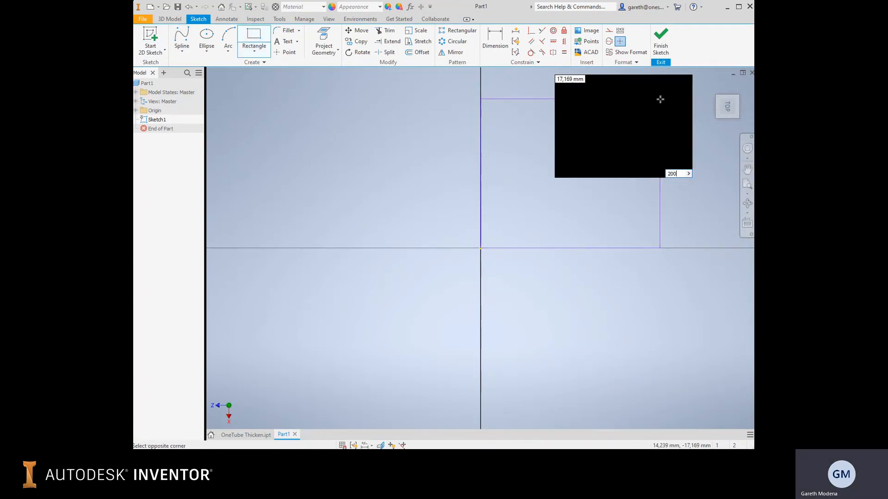
pyautogui.press('Tab')
pyautogui.write('20')
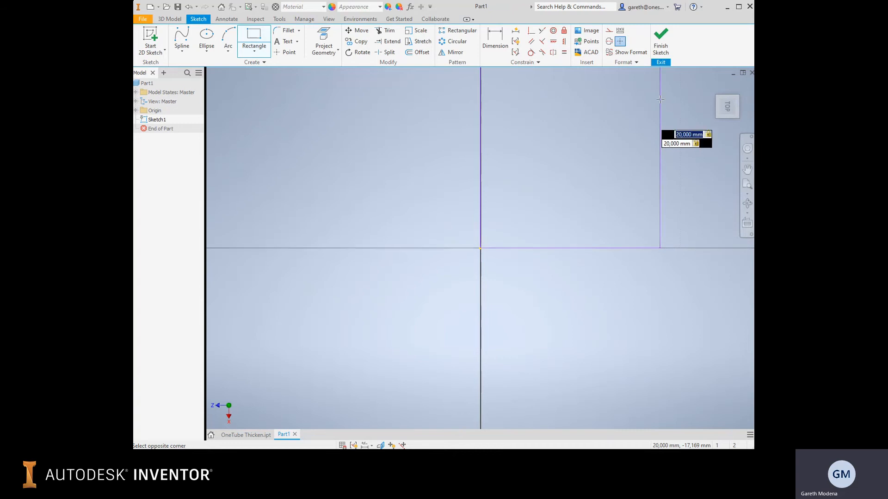
pyautogui.press('Return')
pyautogui.scroll(-5, 622, 150)
pyautogui.moveTo(611, 173); pyautogui.dragTo(549, 252, button='middle')
pyautogui.press('Escape')
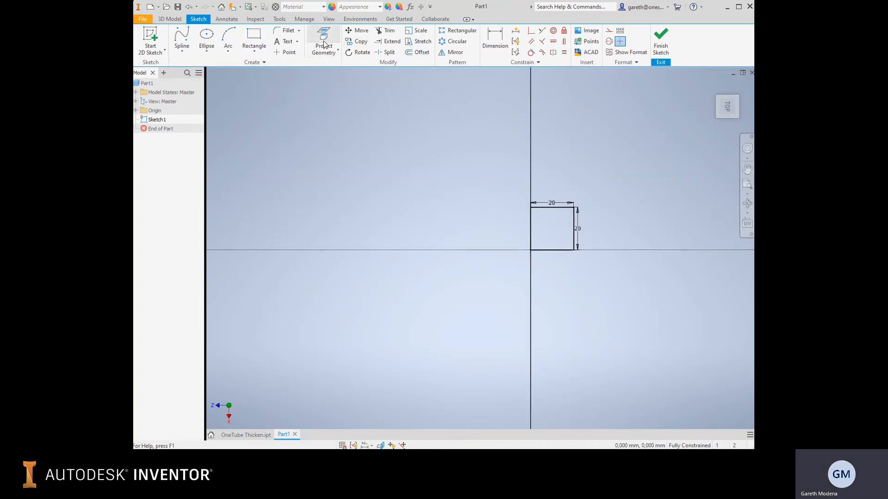
# Extrude the square 10 mm into a block and chamfer its upper front edge by 7.5 mm.
pyautogui.press('e')
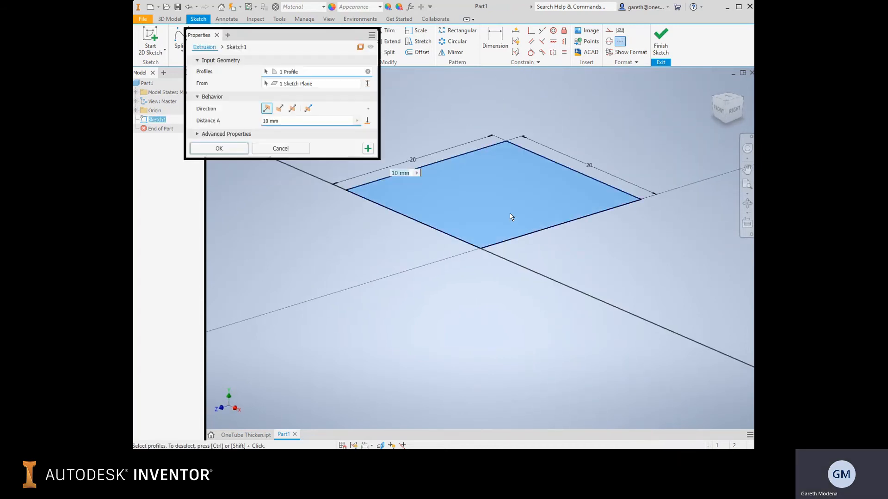
pyautogui.click(220, 148)
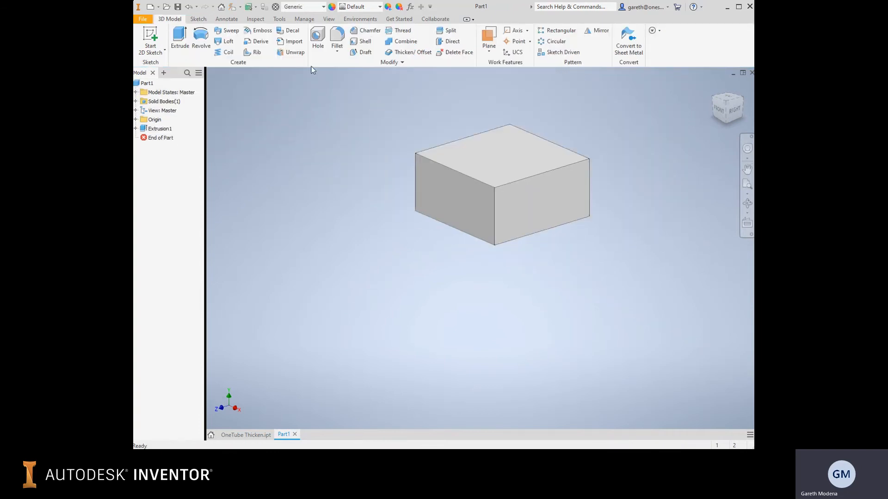
pyautogui.click(356, 31)
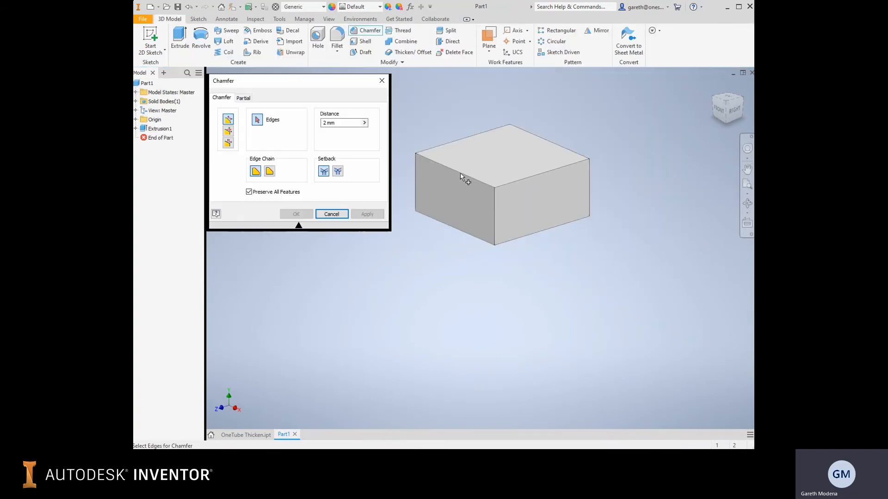
pyautogui.click(460, 177)
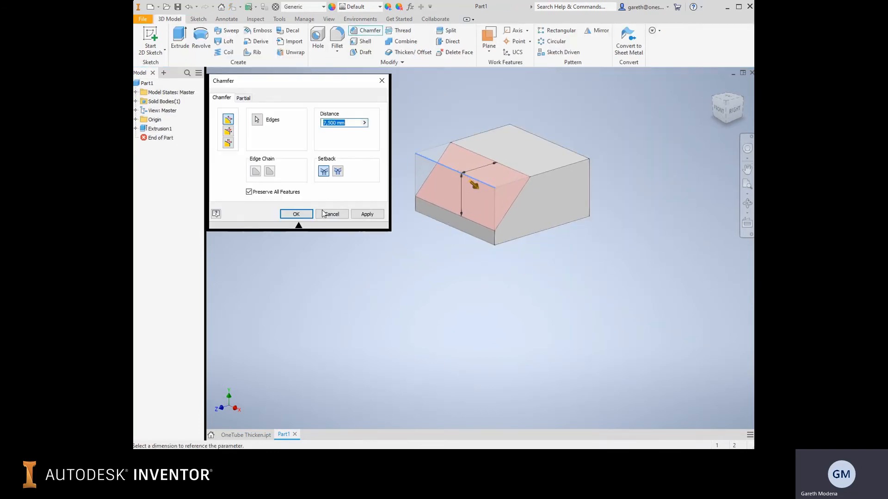
pyautogui.click(296, 214)
# On the block's right face, sketch a rectangle about 10 mm by 2.5 mm crossing the sloped chamfer edge.
pyautogui.click(517, 210)
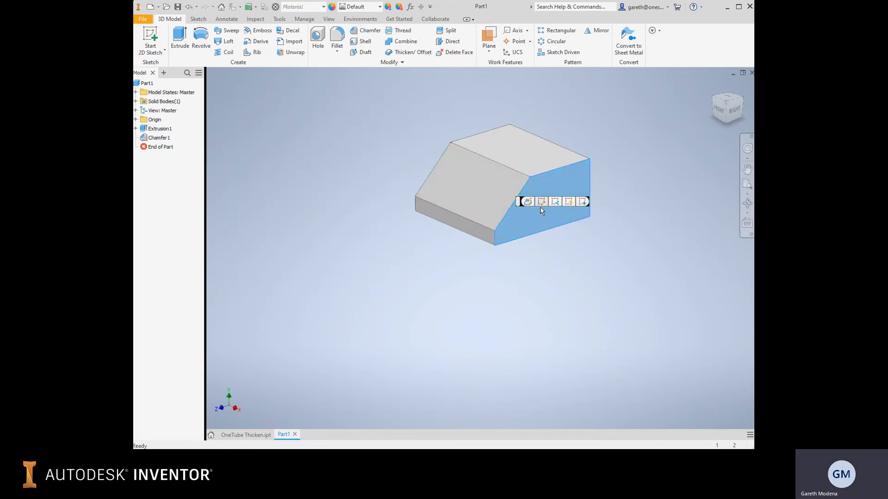
pyautogui.click(568, 202)
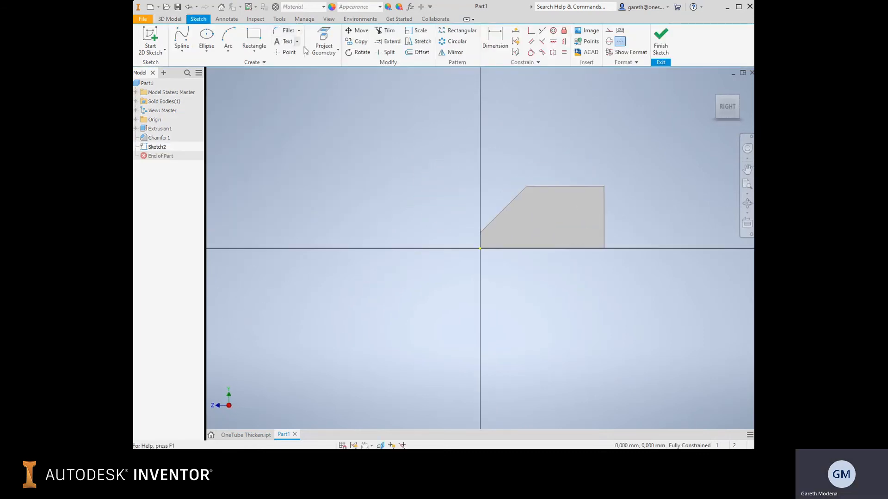
pyautogui.click(253, 36)
pyautogui.click(463, 202)
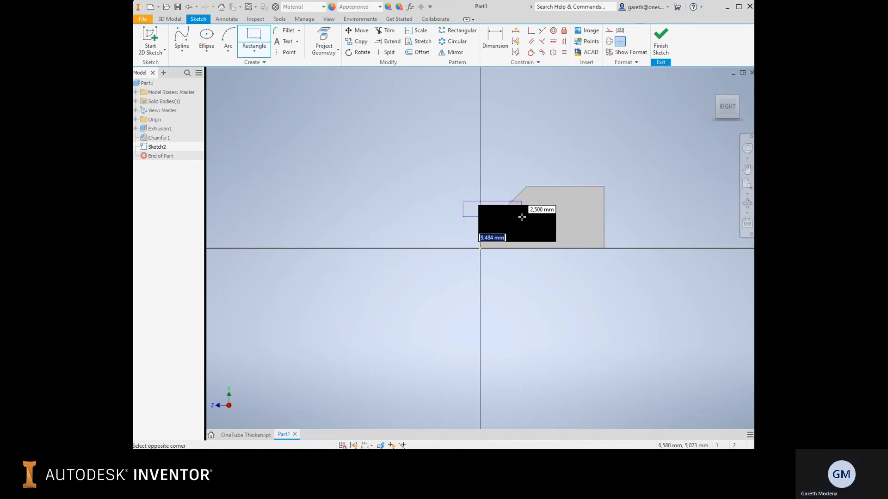
pyautogui.click(526, 218)
# Cut the rectangle 10 mm into the block with a flipped-direction extrusion to form a pocket in the chamfered face.
pyautogui.press('e')
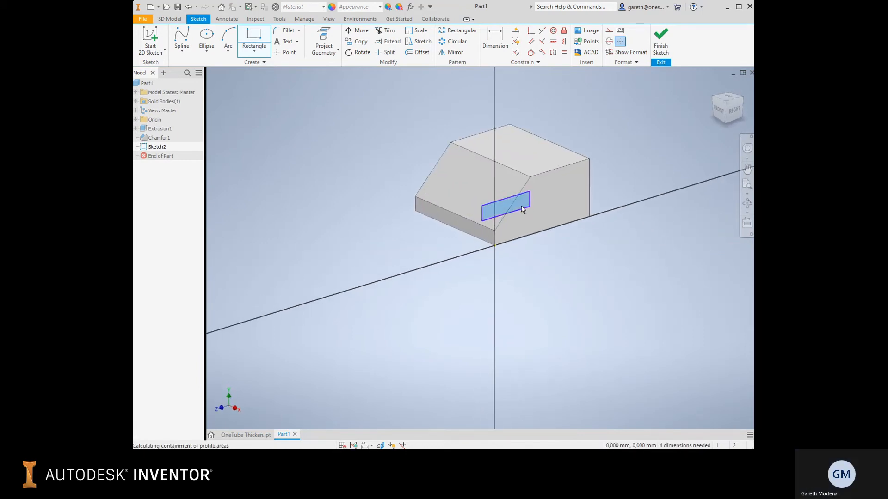
pyautogui.click(279, 108)
pyautogui.click(280, 145)
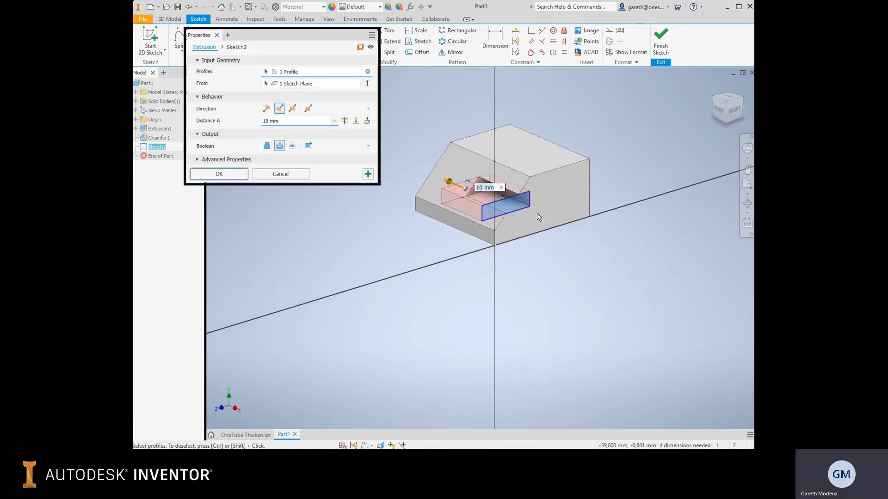
pyautogui.click(208, 175)
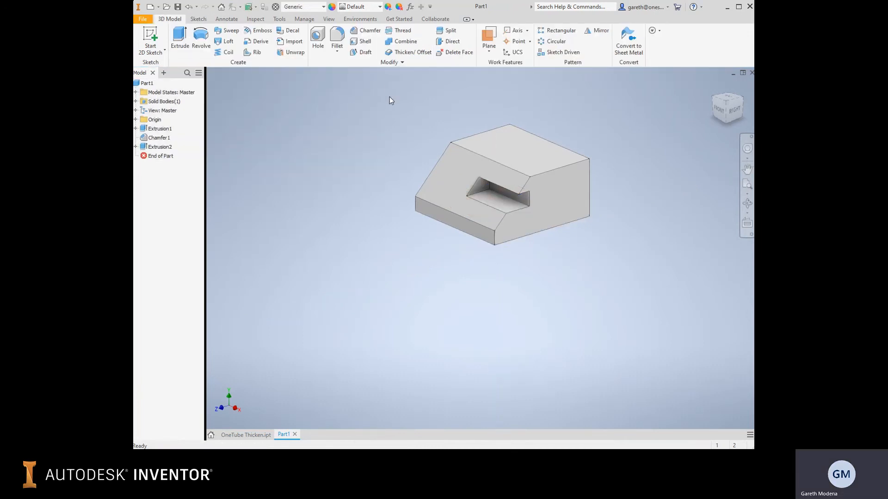
# Remove the pocket's four inner faces with Delete Face, leaving Heal Remaining Faces off.
pyautogui.moveTo(389, 96); pyautogui.dragTo(394, 141, button='middle')
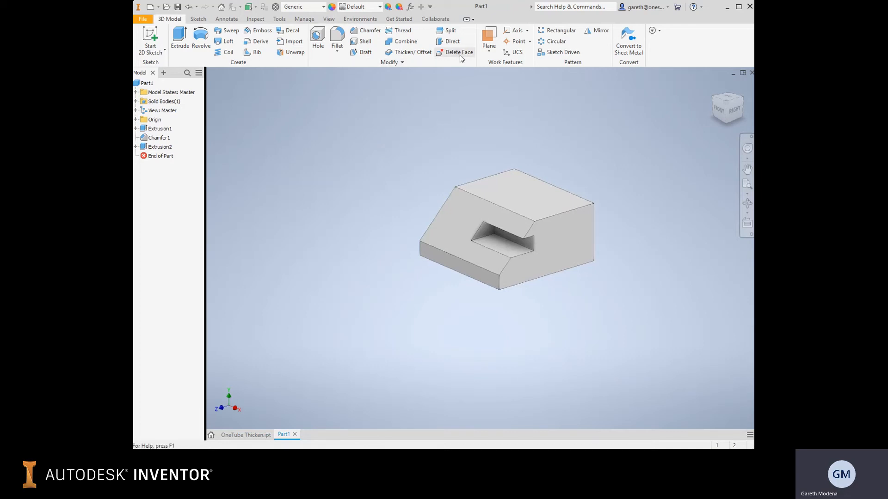
pyautogui.click(161, 147)
pyautogui.click(298, 185)
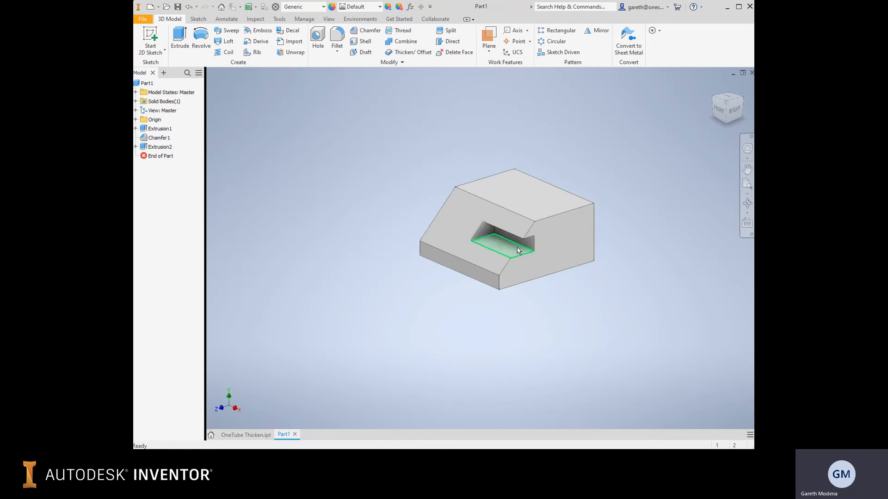
pyautogui.click(455, 54)
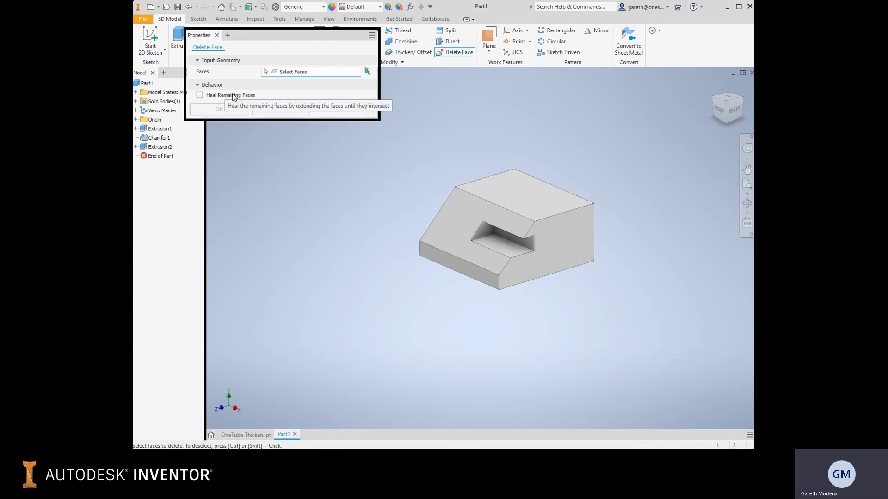
pyautogui.scroll(5, 495, 243)
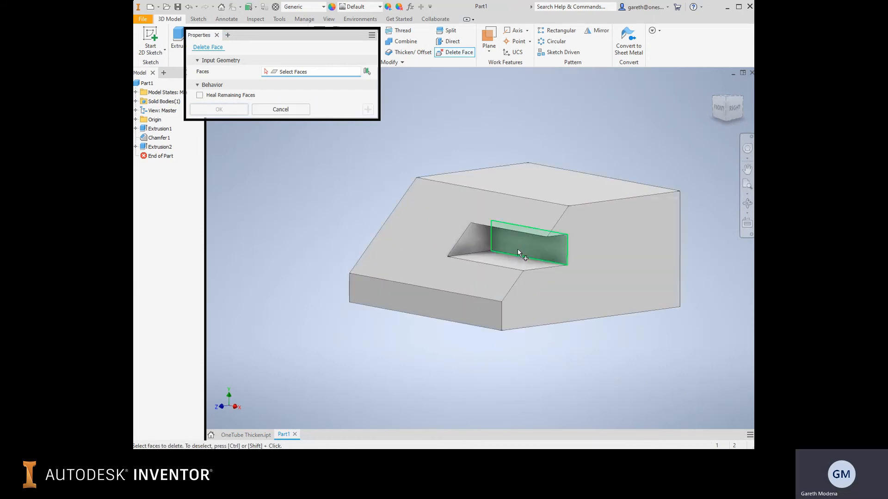
pyautogui.click(518, 248)
pyautogui.click(479, 237)
pyautogui.click(506, 264)
pyautogui.keyDown('shift'); pyautogui.moveTo(506, 264); pyautogui.dragTo(541, 267, button='middle'); pyautogui.keyUp('shift')
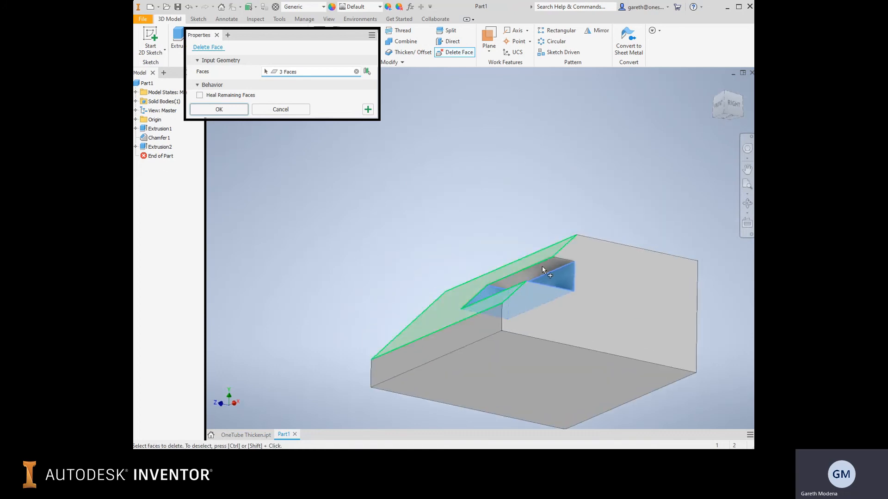
pyautogui.press('F6')
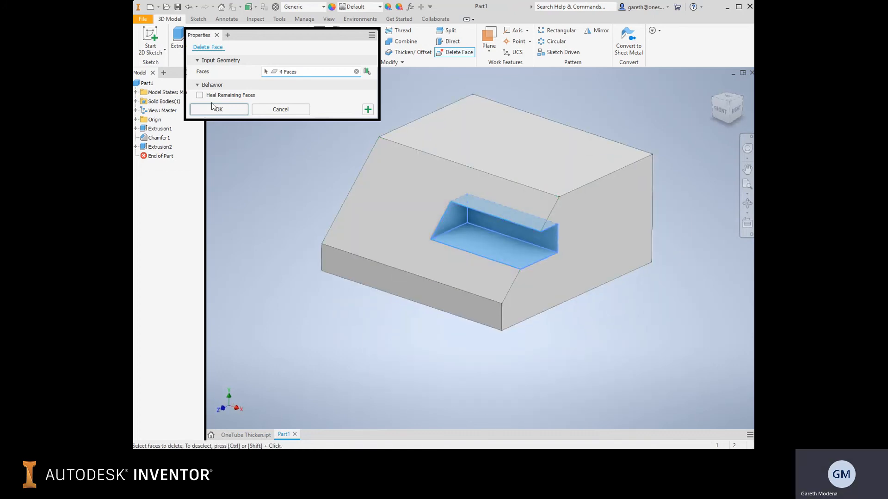
pyautogui.click(215, 109)
# Inspect the opened pocket from several angles and delete the unhealed Delete Face feature from the part.
pyautogui.keyDown('shift'); pyautogui.moveTo(535, 277); pyautogui.dragTo(416, 162, button='middle'); pyautogui.keyUp('shift')
pyautogui.keyDown('shift'); pyautogui.moveTo(416, 162); pyautogui.dragTo(443, 176, button='middle'); pyautogui.keyUp('shift')
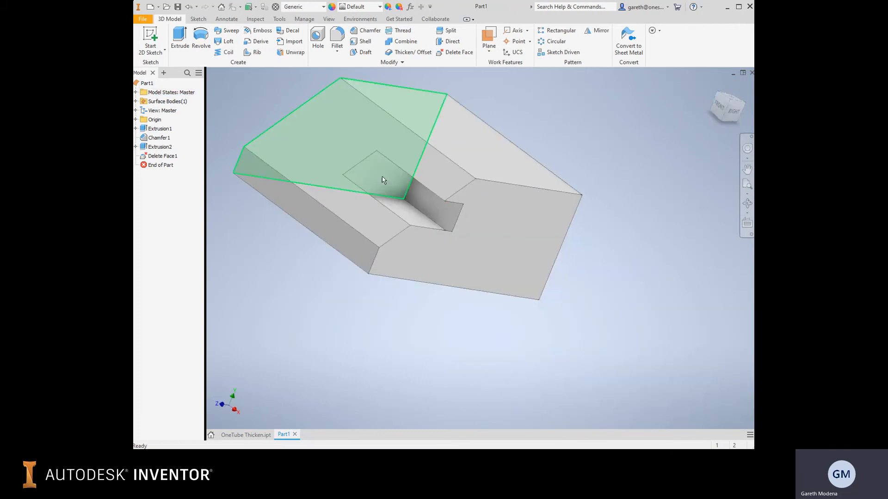
pyautogui.moveTo(382, 180); pyautogui.dragTo(439, 231, button='middle')
pyautogui.moveTo(489, 221)
pyautogui.keyDown('shift'); pyautogui.mouseDown(button='middle')
pyautogui.moveTo(499, 200)
pyautogui.moveTo(481, 176)
pyautogui.moveTo(491, 230)
pyautogui.mouseUp(button='middle'); pyautogui.keyUp('shift')
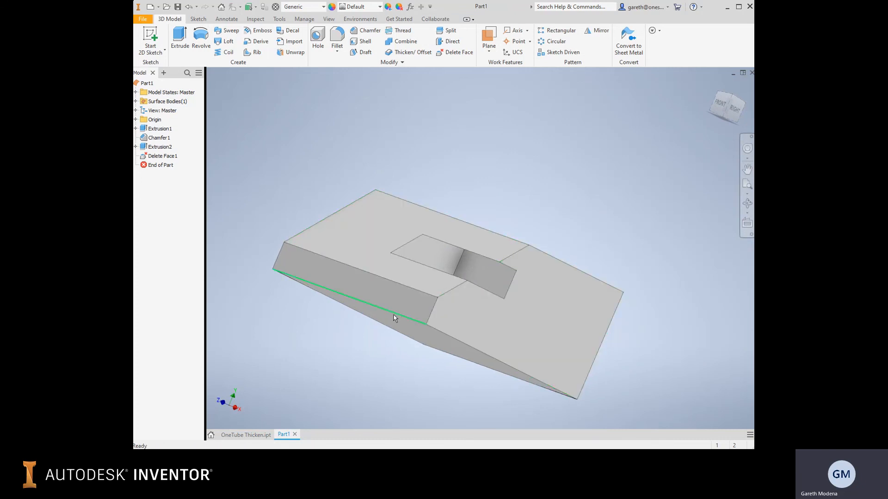
pyautogui.rightClick(170, 160)
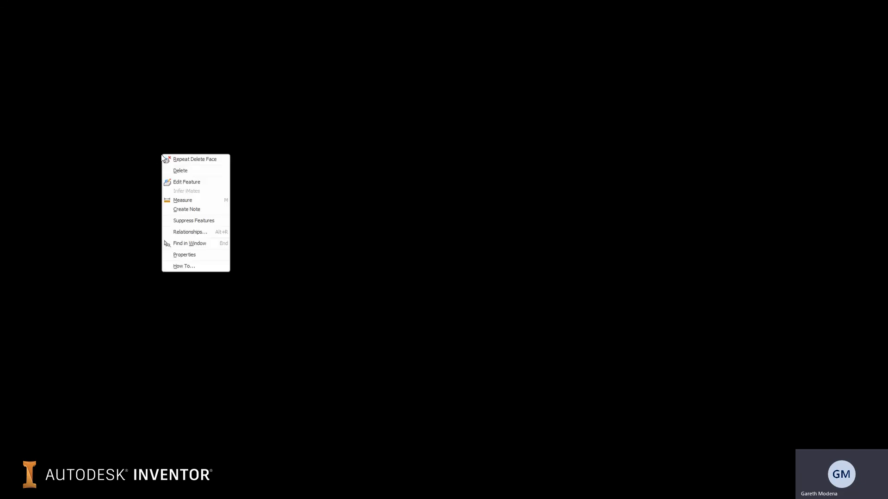
pyautogui.click(174, 168)
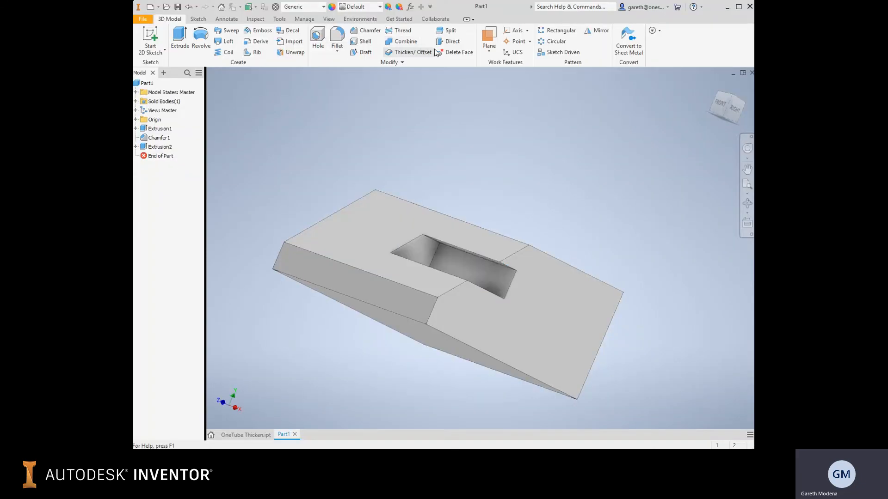
# Remove the pocket's four inner faces with Delete Face, with Heal Remaining Faces turned on, and check the closed block.
pyautogui.click(458, 52)
pyautogui.keyDown('shift'); pyautogui.moveTo(437, 214); pyautogui.dragTo(425, 194, button='middle'); pyautogui.keyUp('shift')
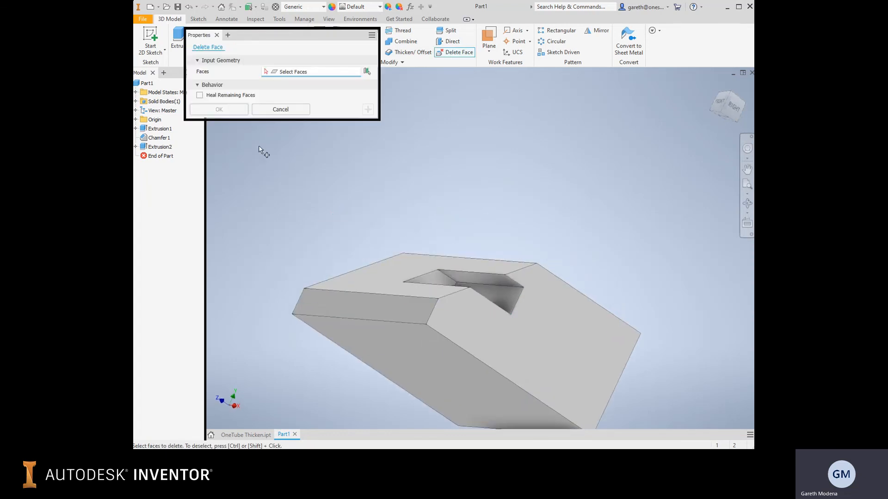
pyautogui.click(199, 95)
pyautogui.click(478, 284)
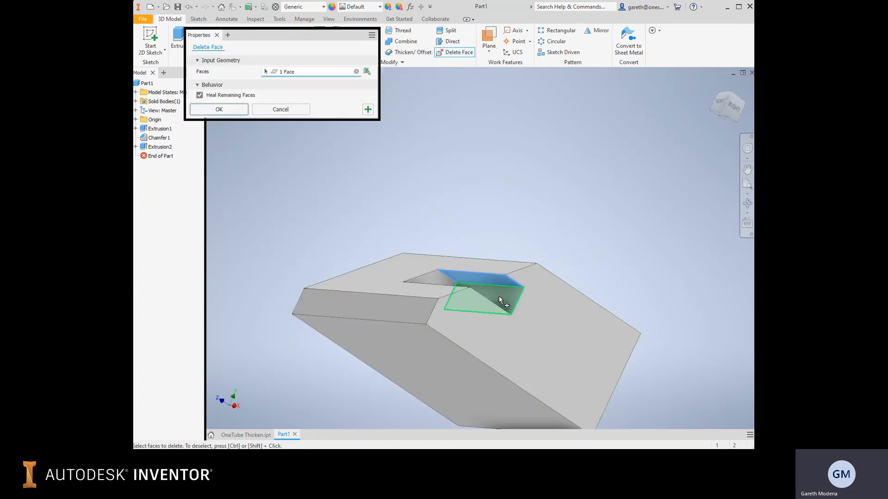
pyautogui.click(500, 296)
pyautogui.click(432, 283)
pyautogui.keyDown('shift'); pyautogui.moveTo(456, 234); pyautogui.dragTo(523, 252, button='middle'); pyautogui.keyUp('shift')
pyautogui.click(219, 109)
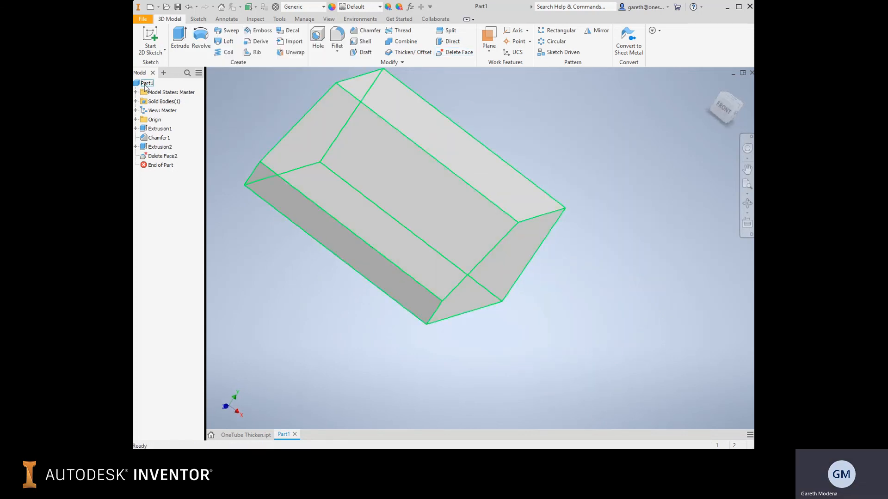
pyautogui.keyDown('shift'); pyautogui.moveTo(486, 229); pyautogui.dragTo(456, 211, button='middle'); pyautogui.keyUp('shift')
pyautogui.moveTo(320, 139); pyautogui.dragTo(249, 155, button='middle')
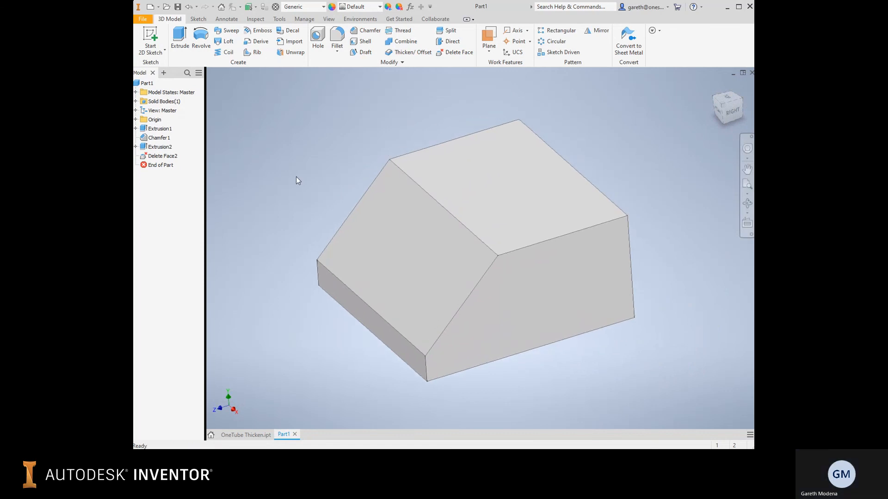